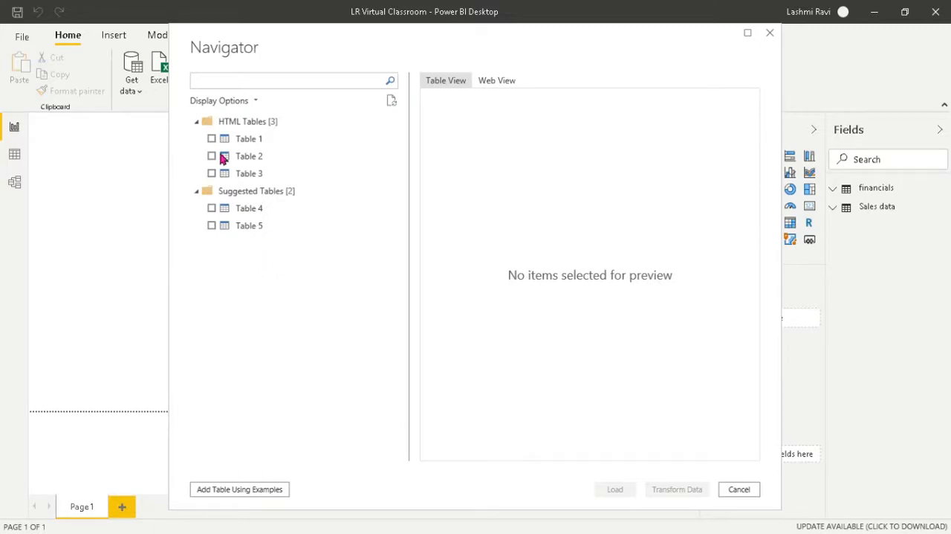
Step: Preview the web page's HTML tables, load Table 2 into the report, and show it in Data view
click(238, 144)
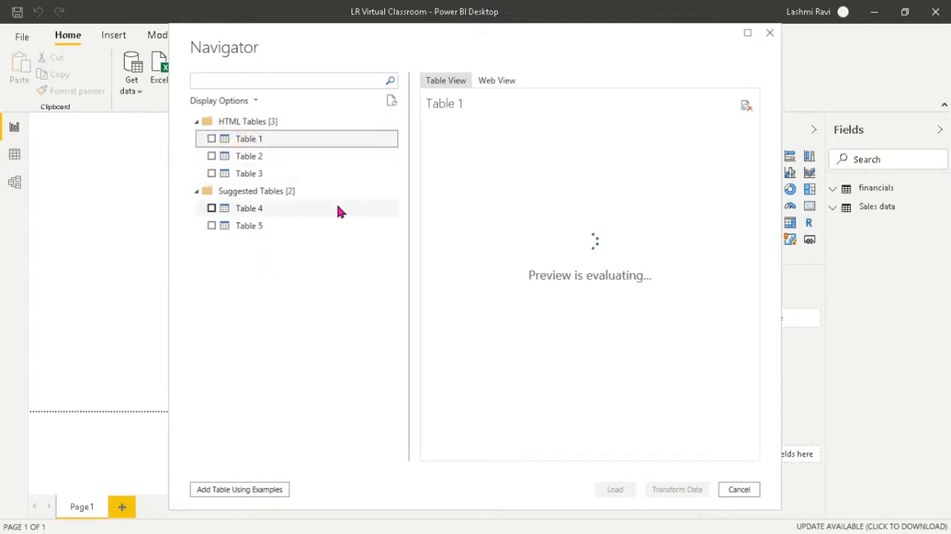
click(246, 157)
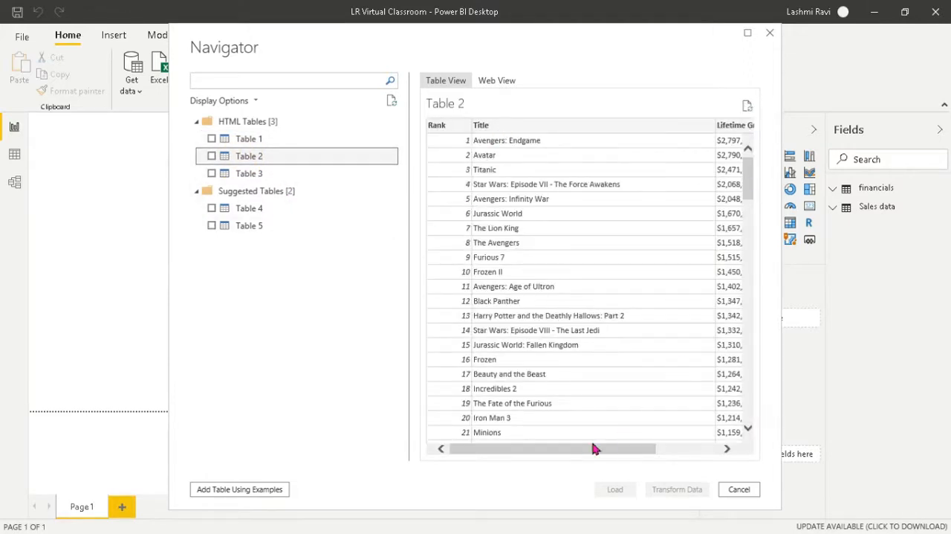
drag(577, 450, 600, 451)
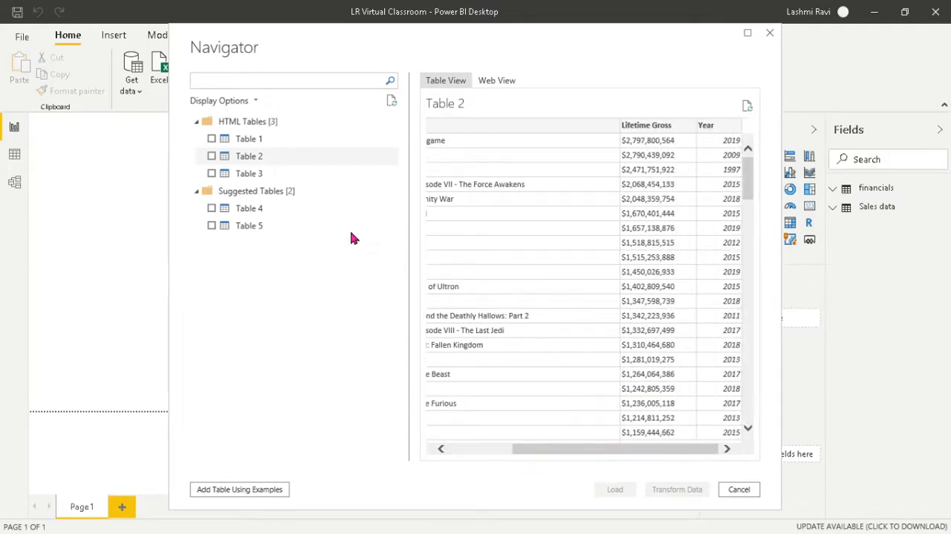
click(212, 156)
click(619, 492)
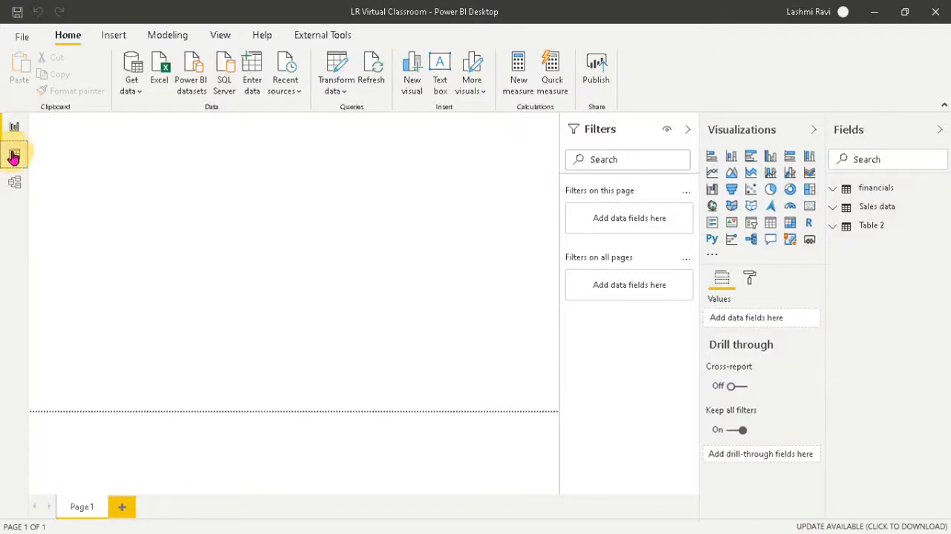
click(14, 154)
click(875, 336)
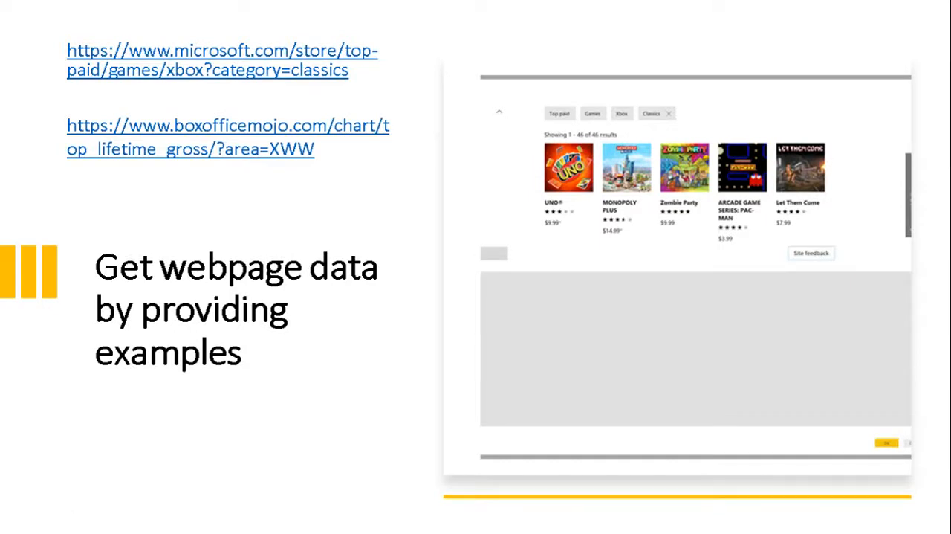
key(Right)
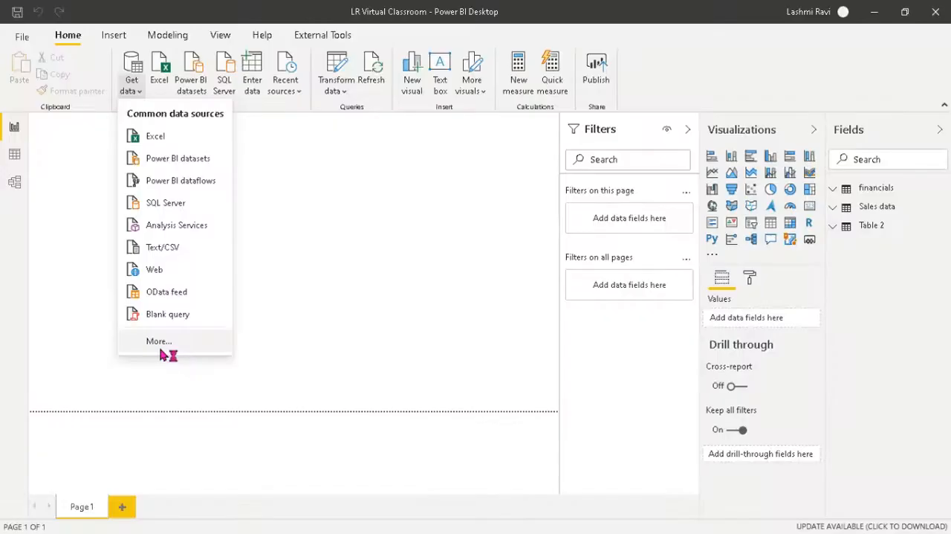
click(165, 343)
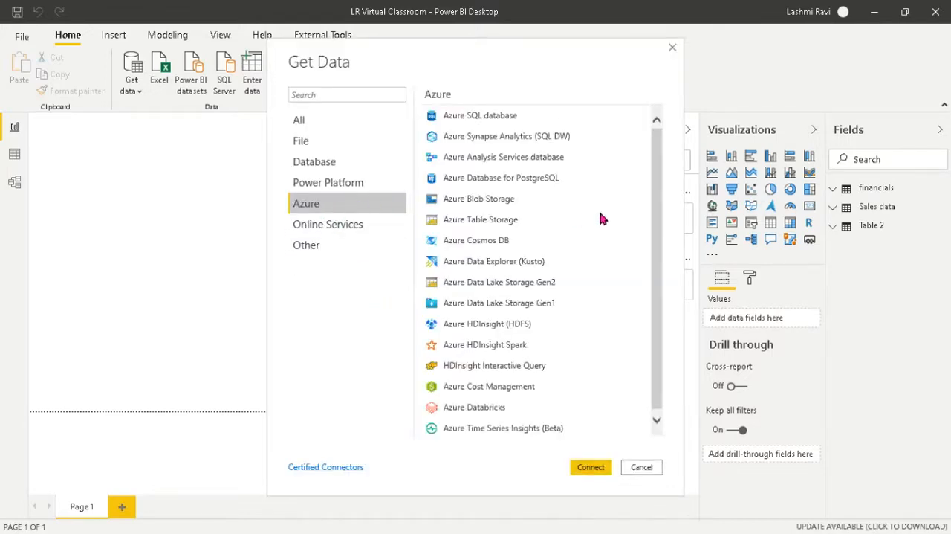
drag(655, 148, 661, 204)
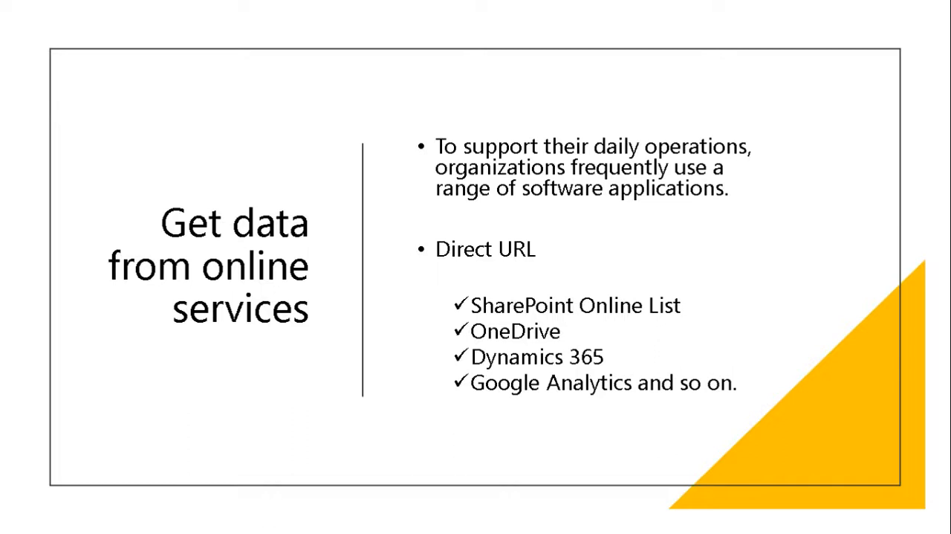
key(Right)
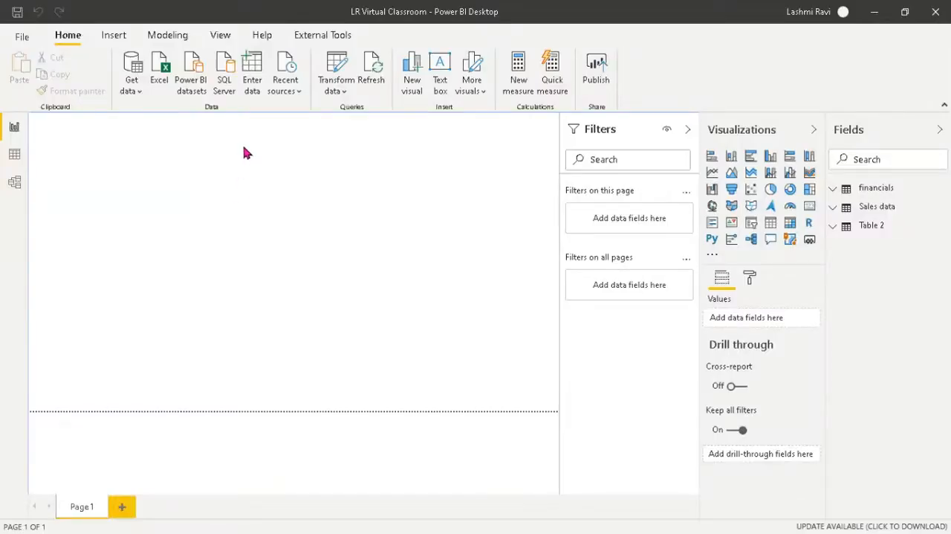
Step: Create a manually entered table with two columns named Country and Sales
click(255, 87)
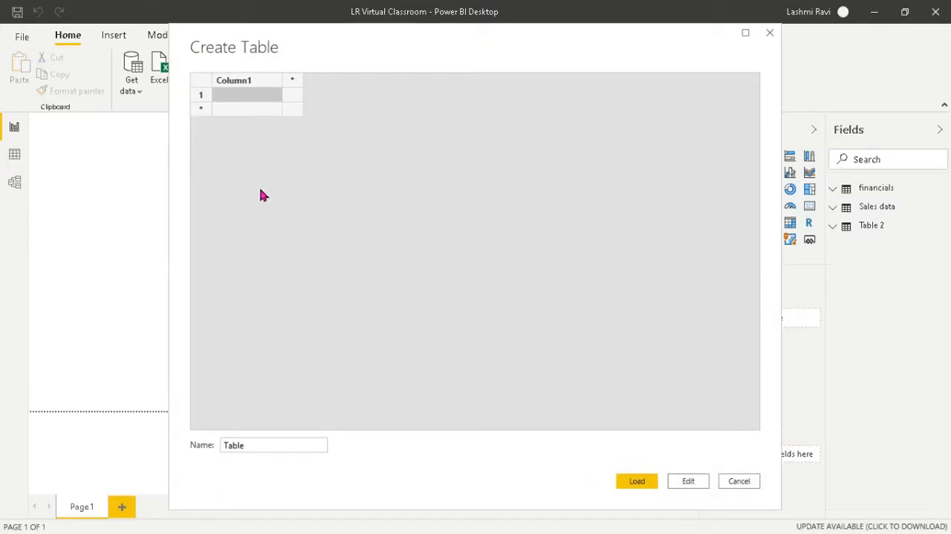
click(262, 84)
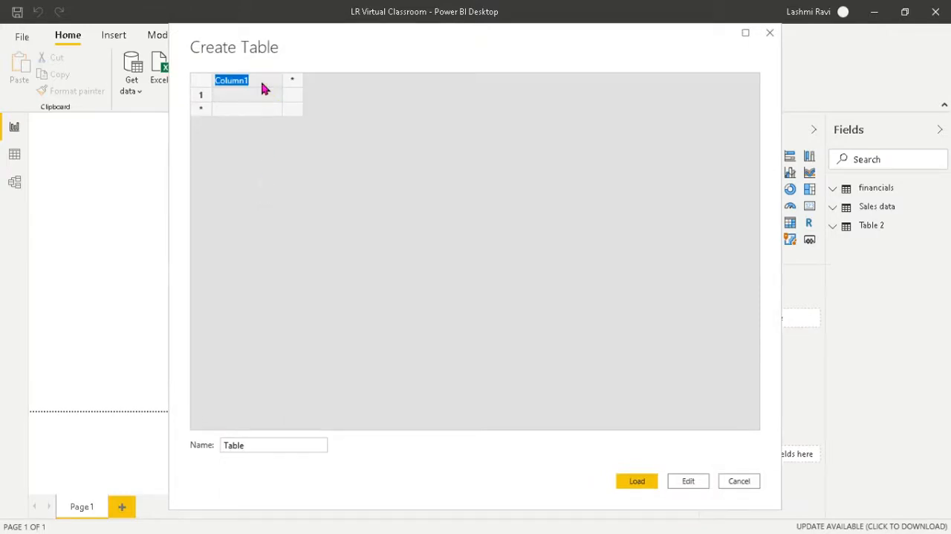
text(Country)
key(Tab)
text(Sales)
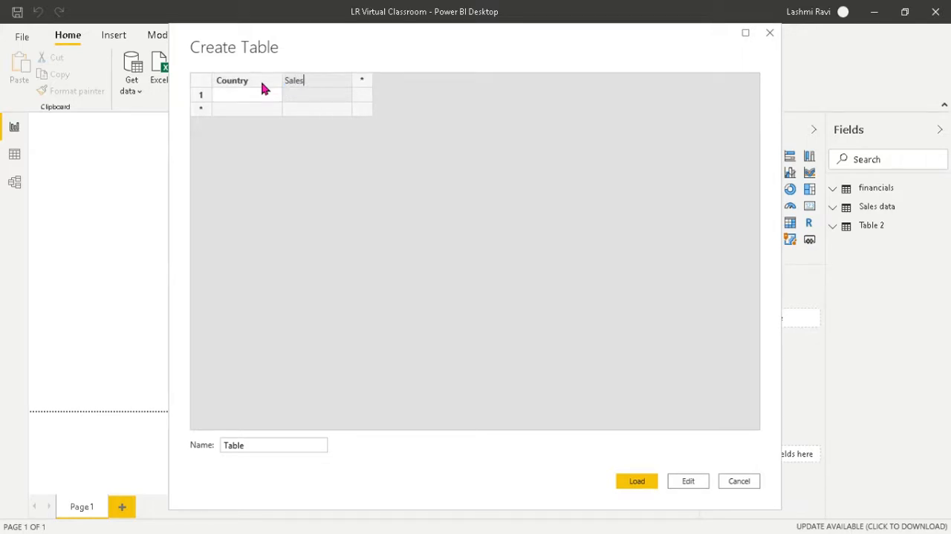
Step: Fill the table with the country sales rows India 89990, USA 89567 and Canada 67899
key(Return)
text(Indian)
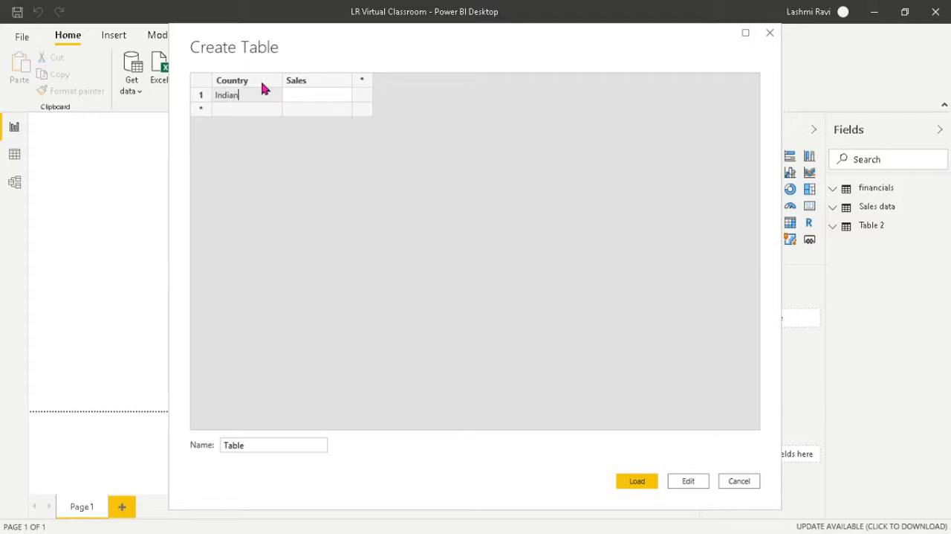
key(Tab)
text(89990)
key(Return)
text(C)
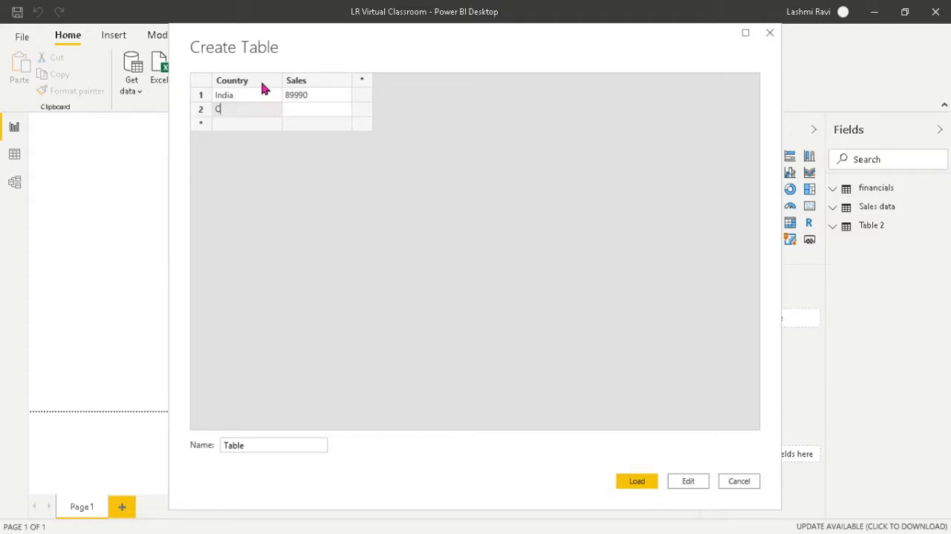
text(anada)
key(Tab)
text(89567)
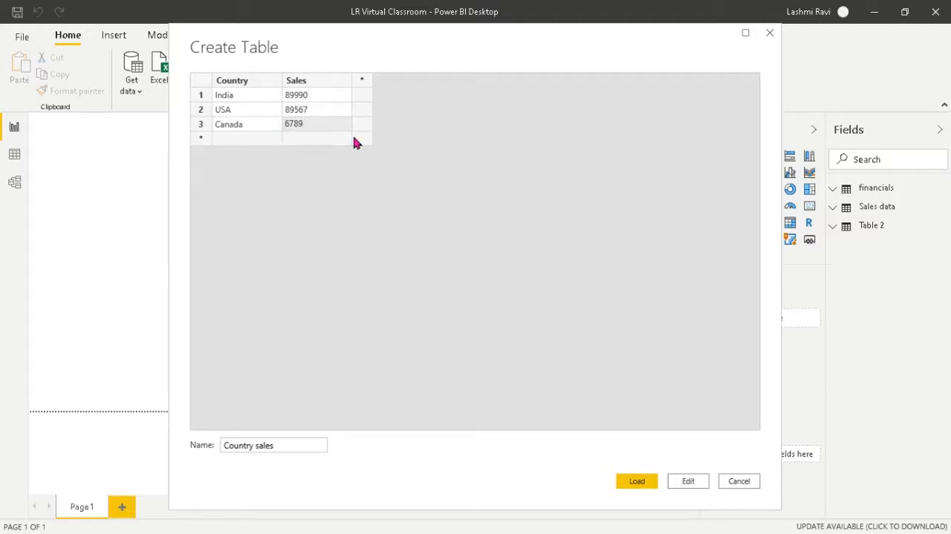
text(9)
Step: Load the entered table under the name Country sales and select it among the report's tables
click(637, 481)
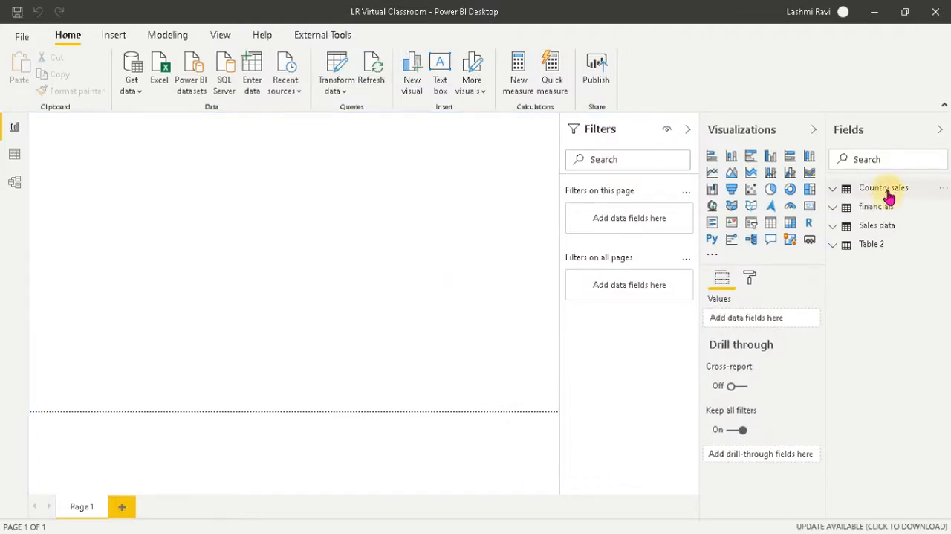
click(853, 195)
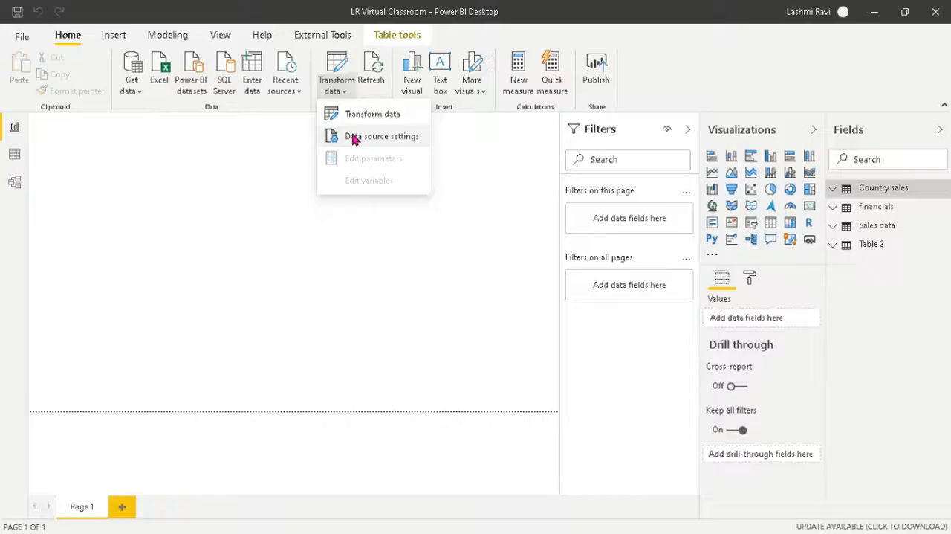
click(354, 136)
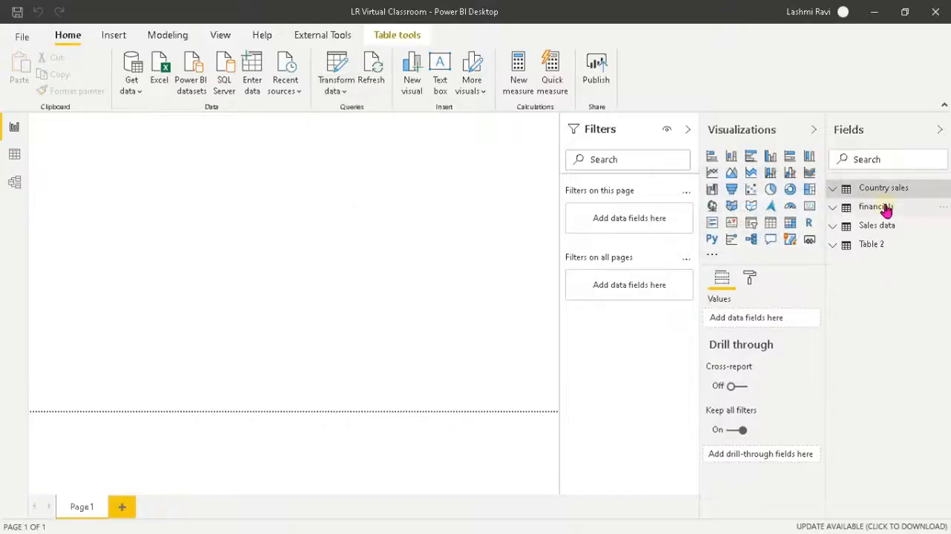
click(883, 210)
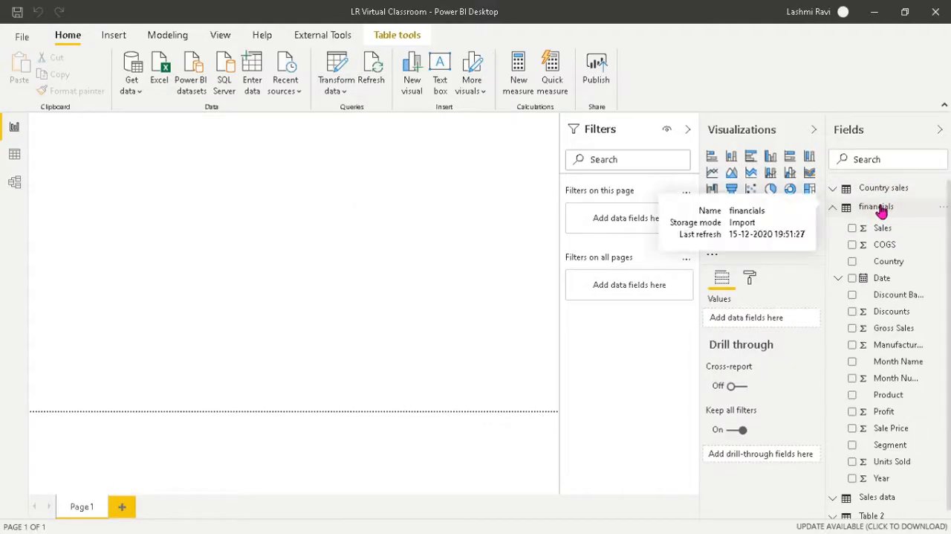
click(881, 210)
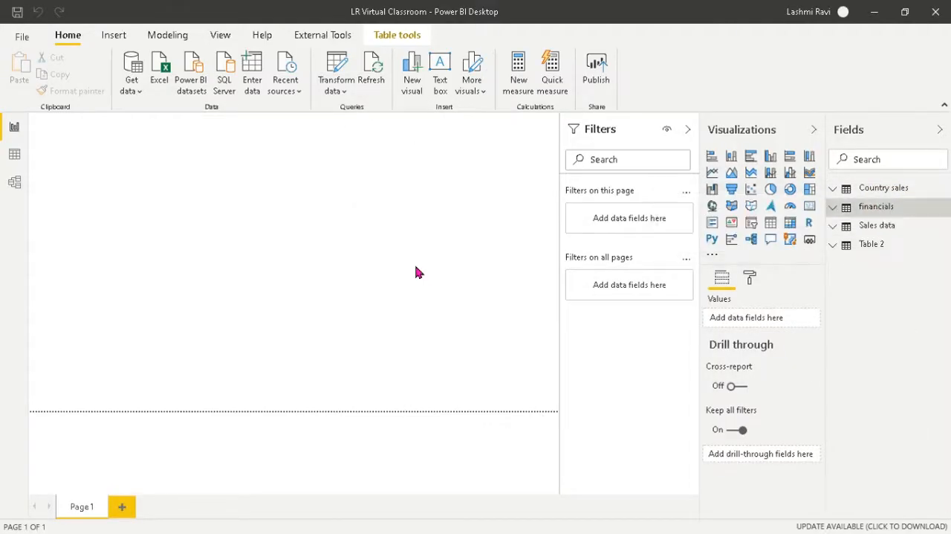
Step: Change the source of the financial sample data to Financial Sample.xlsx in the inner Power Bi folder, opened as Excel Workbook
click(343, 92)
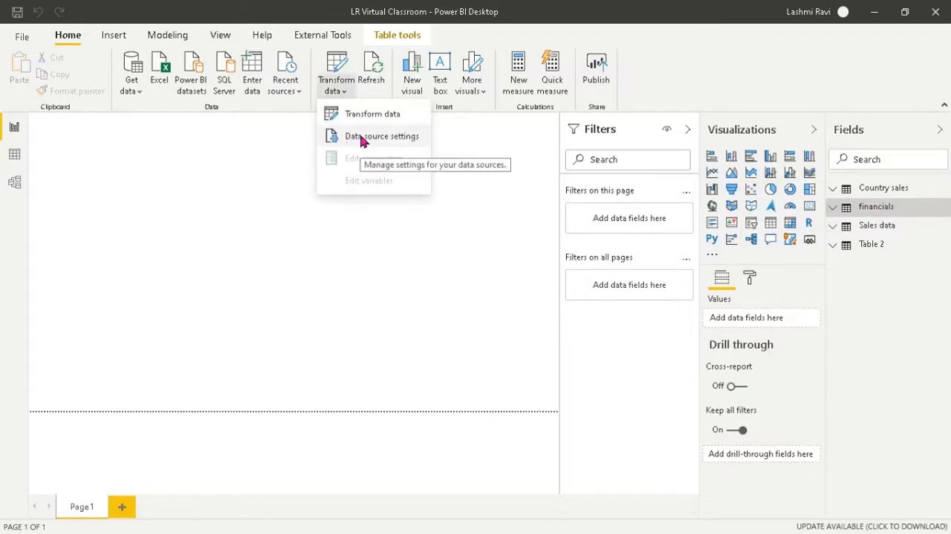
click(361, 138)
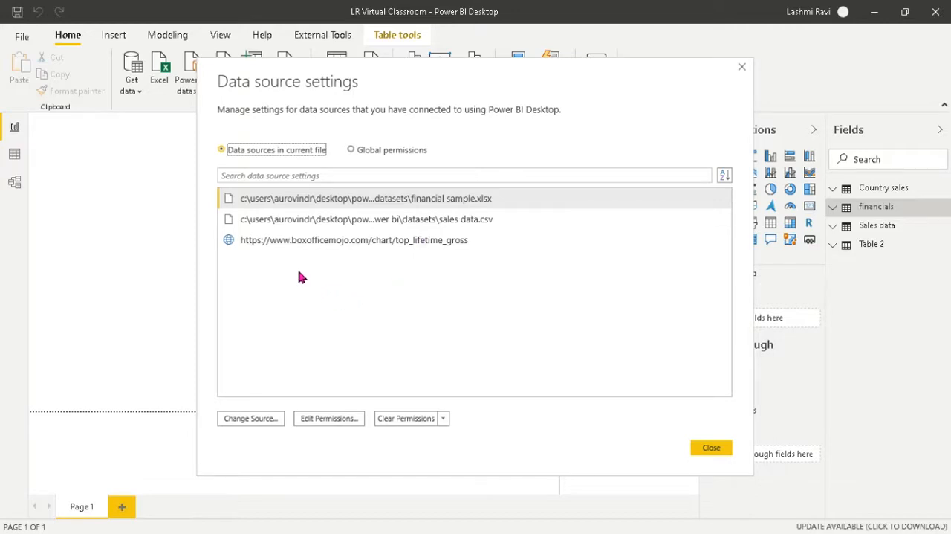
click(346, 199)
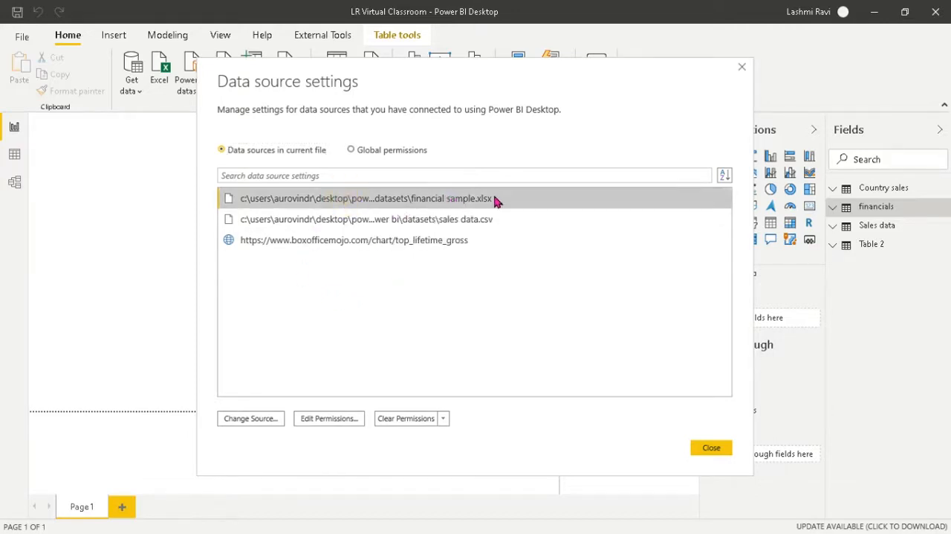
click(252, 421)
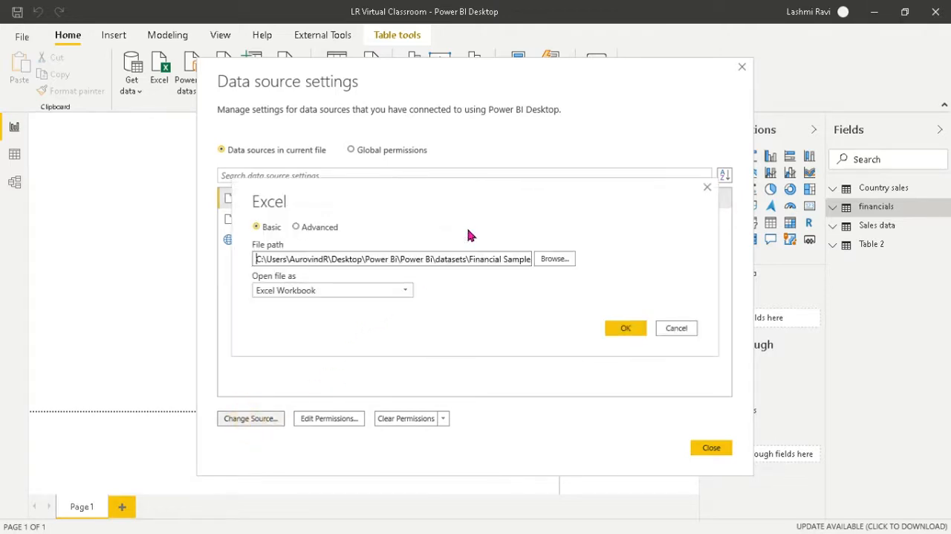
click(561, 264)
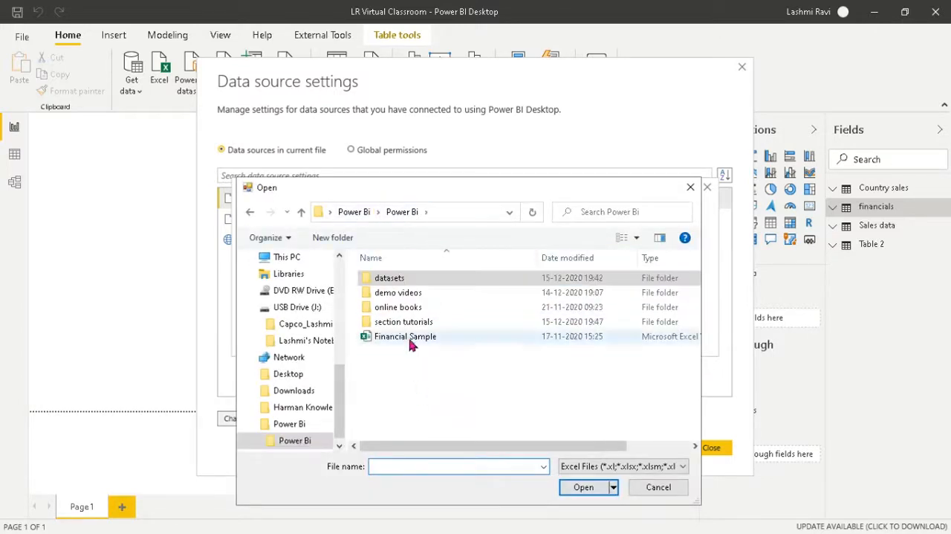
click(405, 336)
click(583, 486)
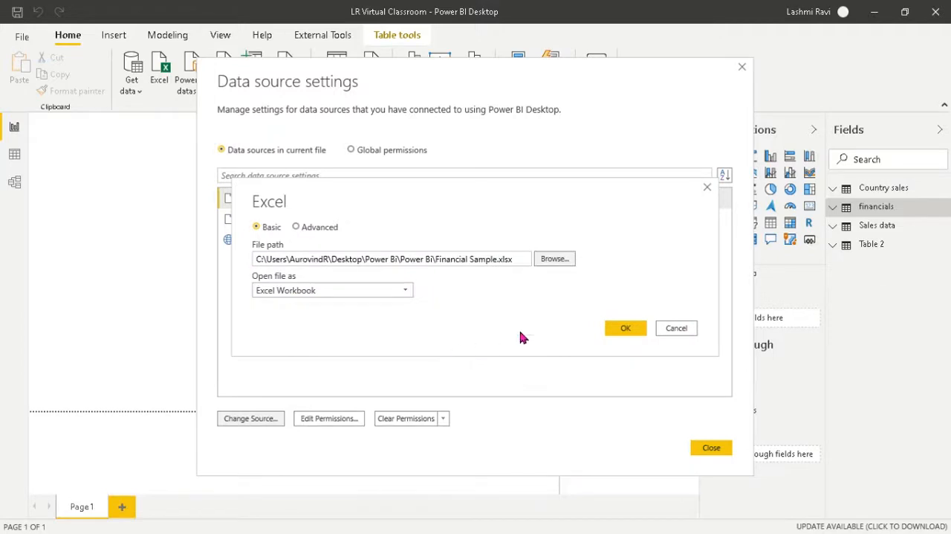
click(399, 298)
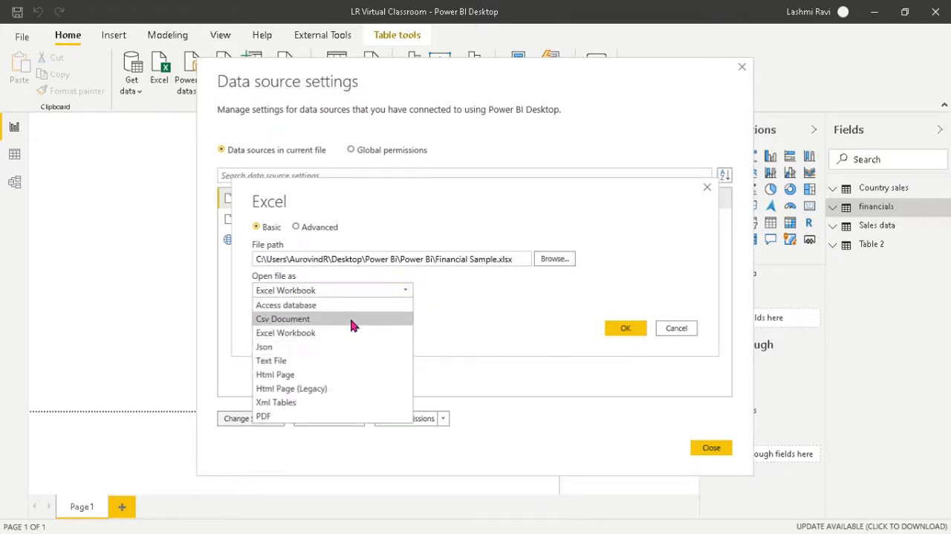
click(457, 316)
click(623, 329)
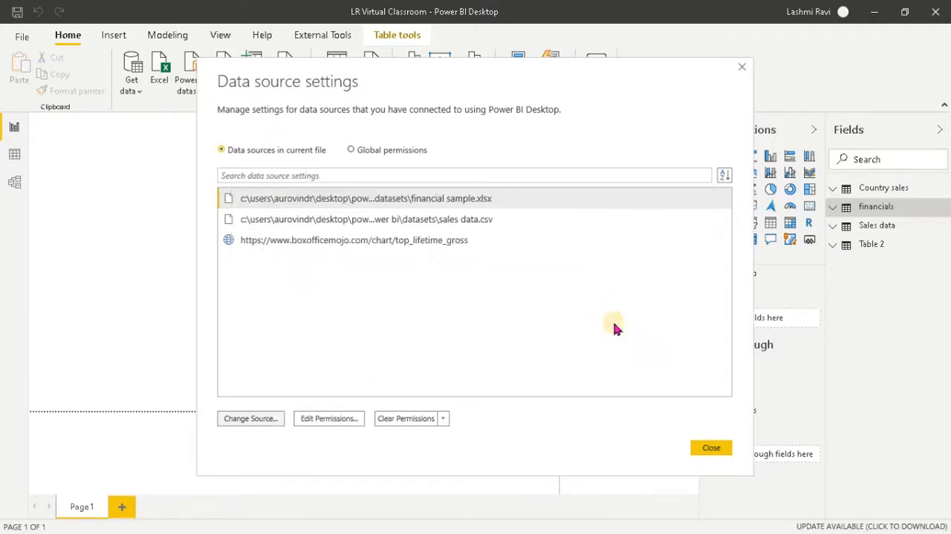
Step: Review the privacy level options in the permissions of the sales data.csv source, cancel, and close the data source settings
click(333, 418)
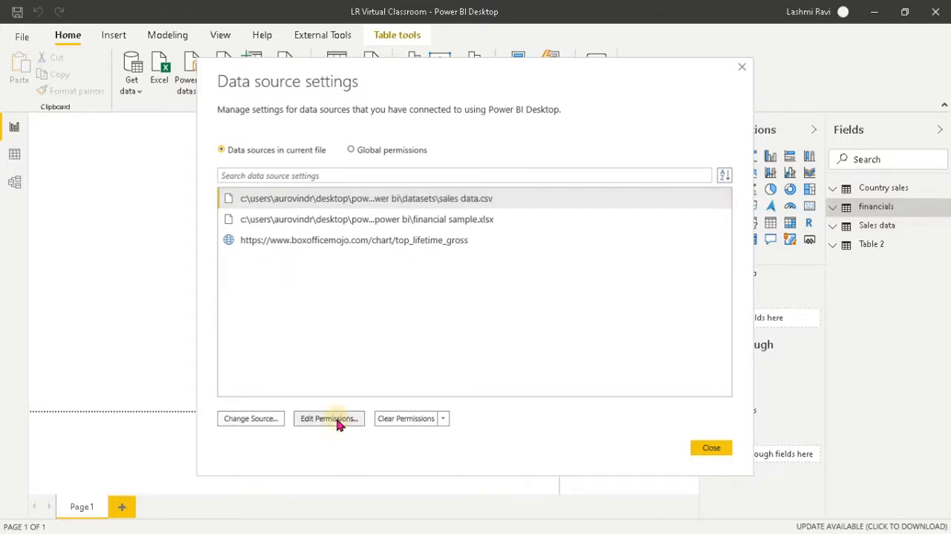
click(375, 297)
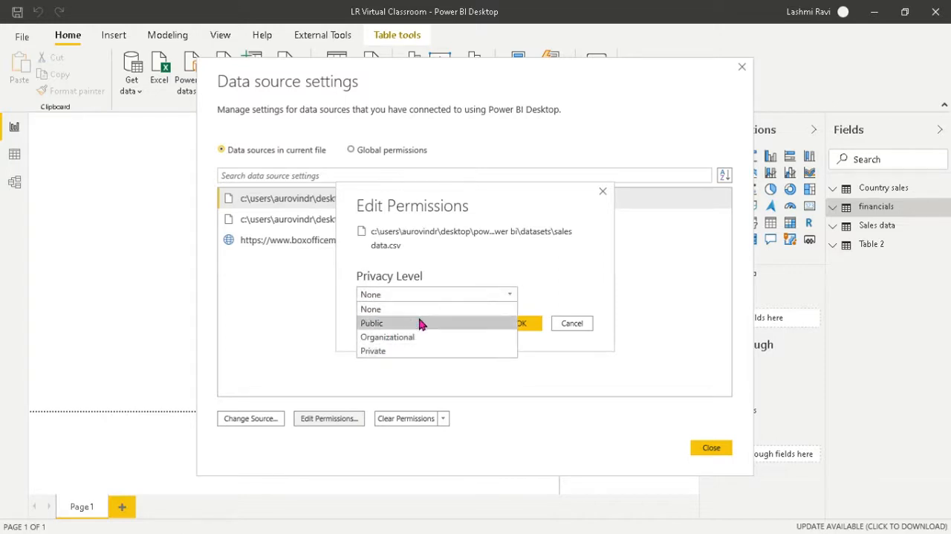
click(569, 270)
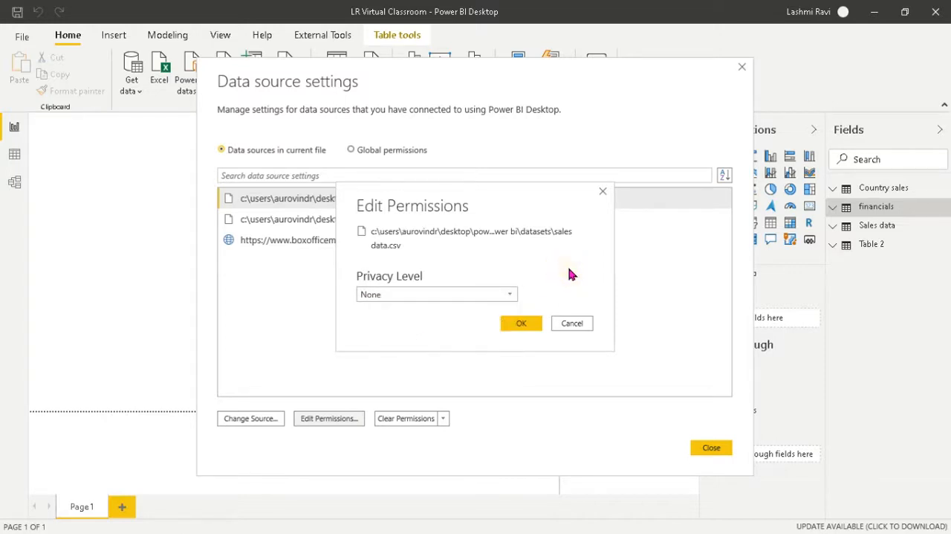
click(428, 295)
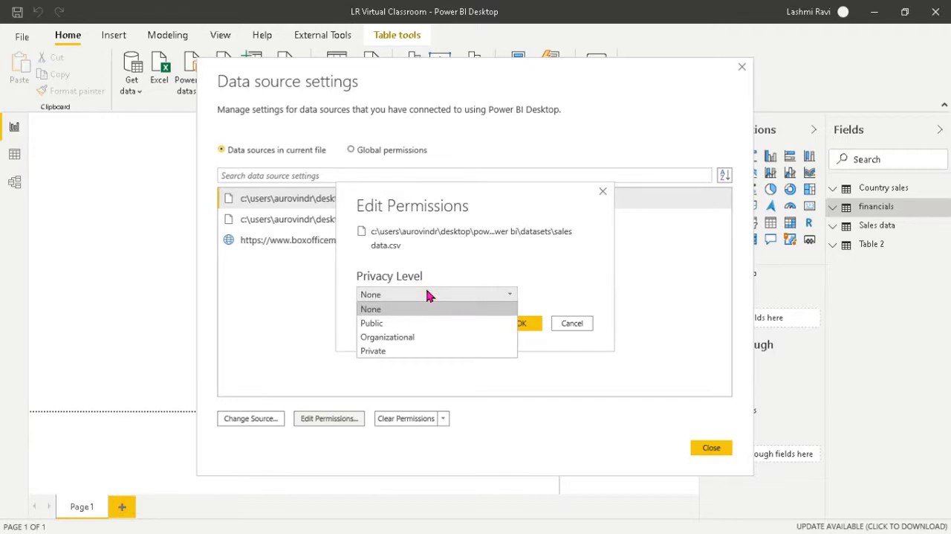
click(533, 279)
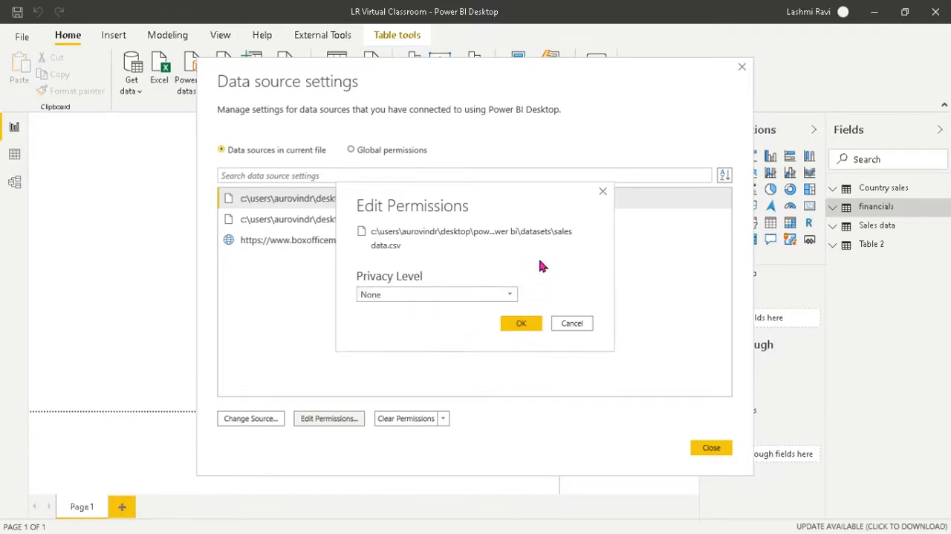
click(570, 324)
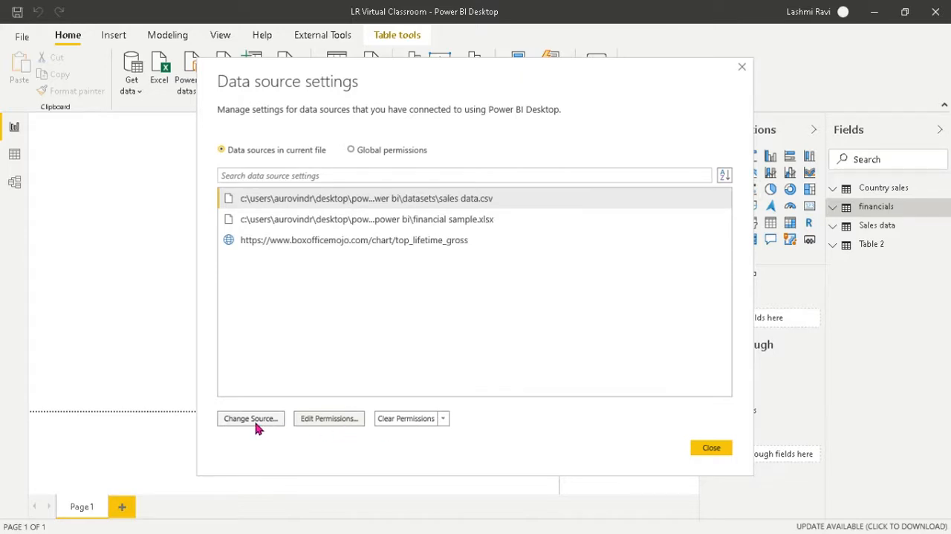
click(706, 449)
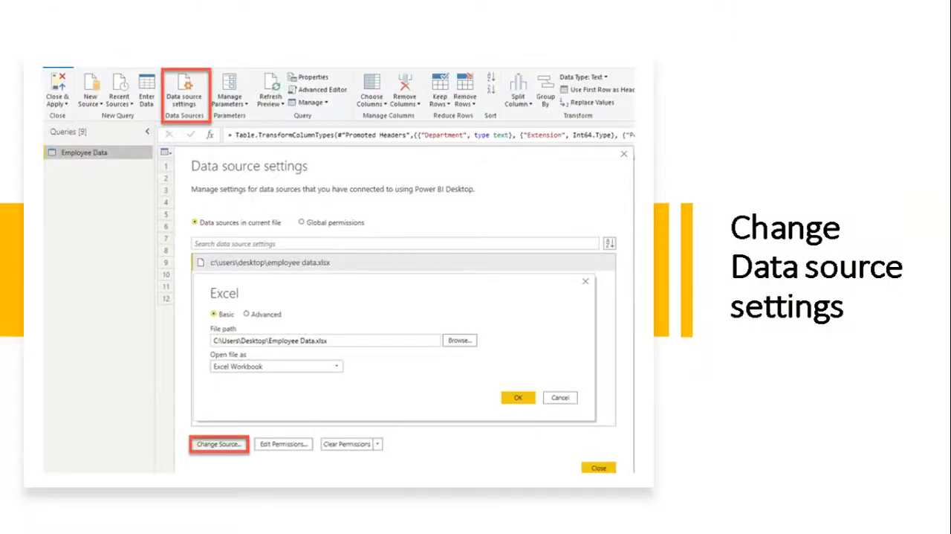